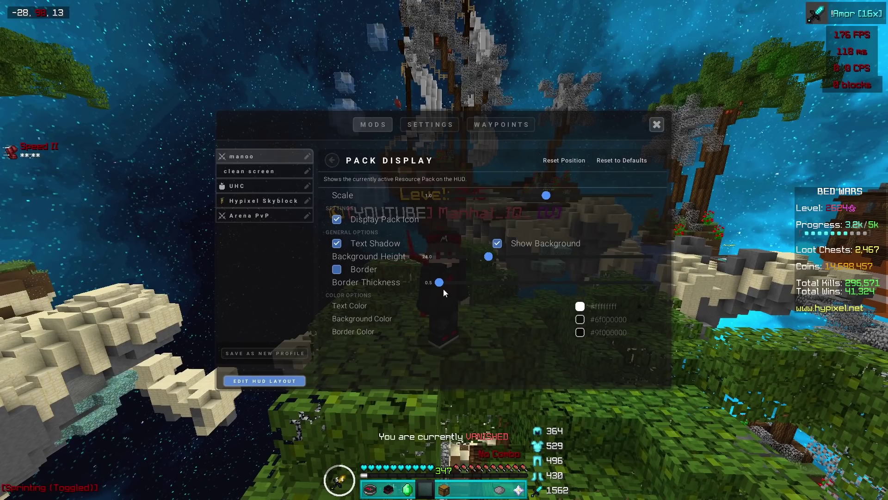
Return from the Pack Display options to the mod list and enable the Hitbox mod.
left_click(335, 160)
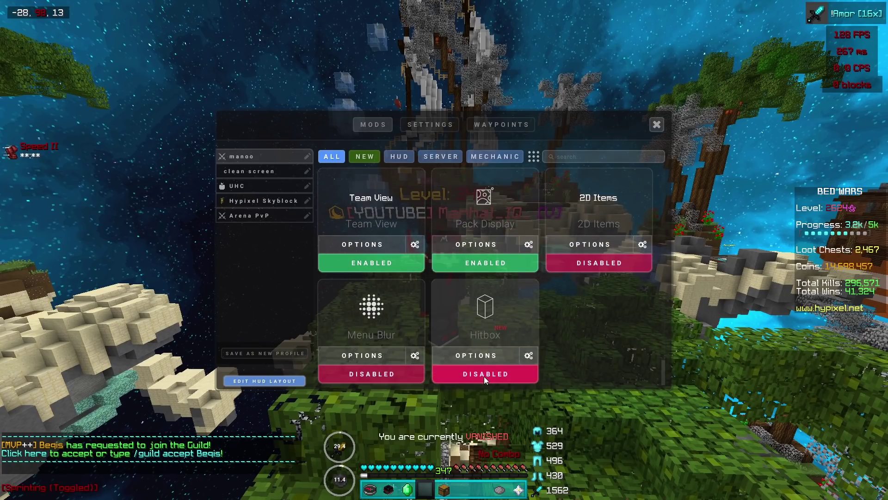
left_click(484, 376)
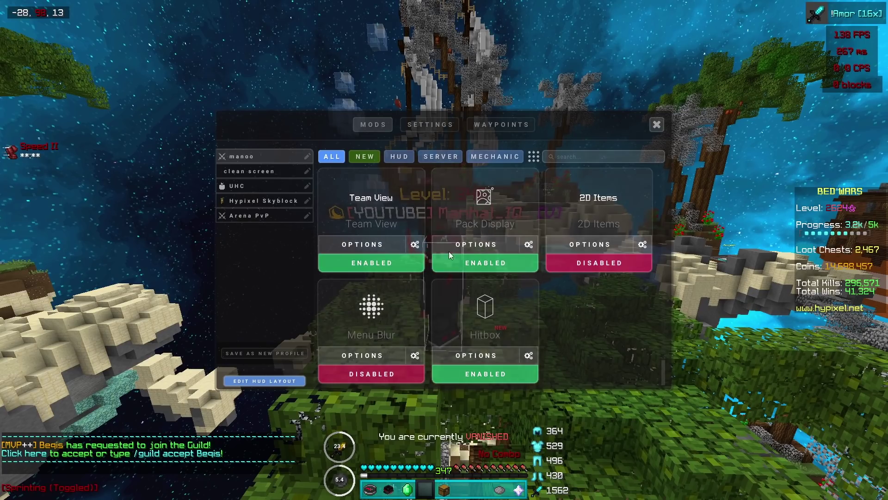
left_click(493, 373)
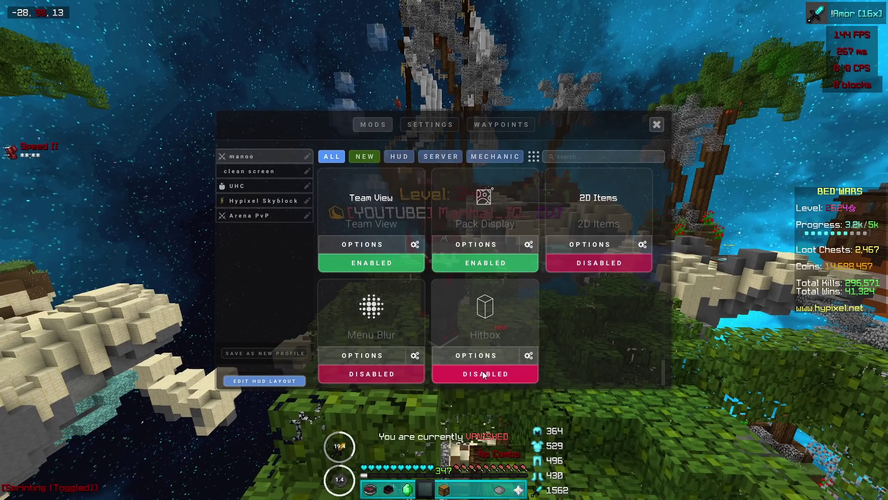
left_click(483, 372)
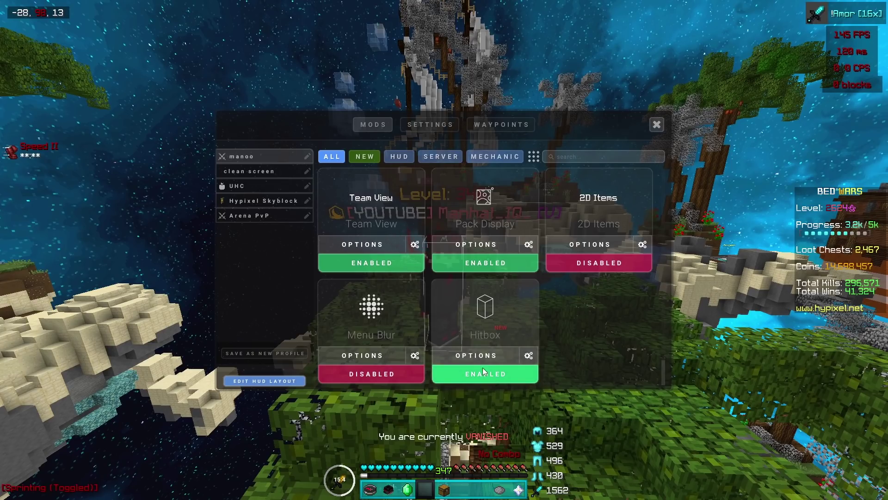
Examine the client's General, Performance and Controls settings, as well as its waypoints.
scroll(576, 337, "up", 1)
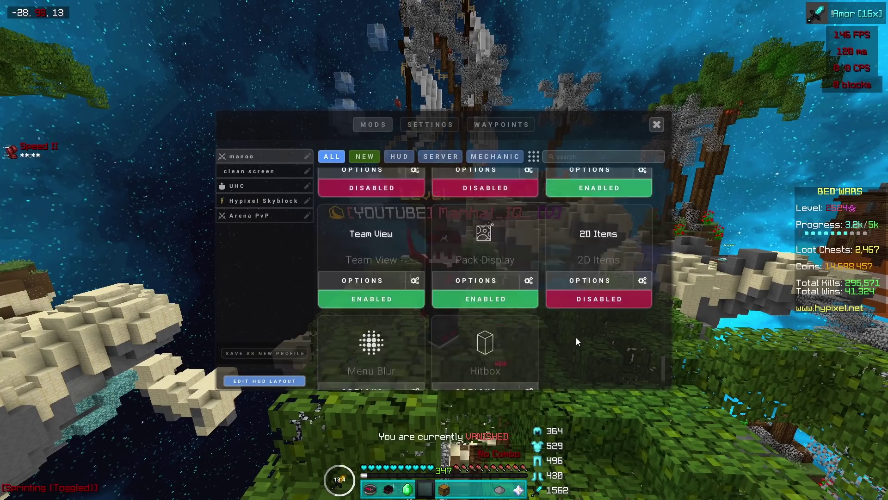
scroll(538, 302, "up", 5)
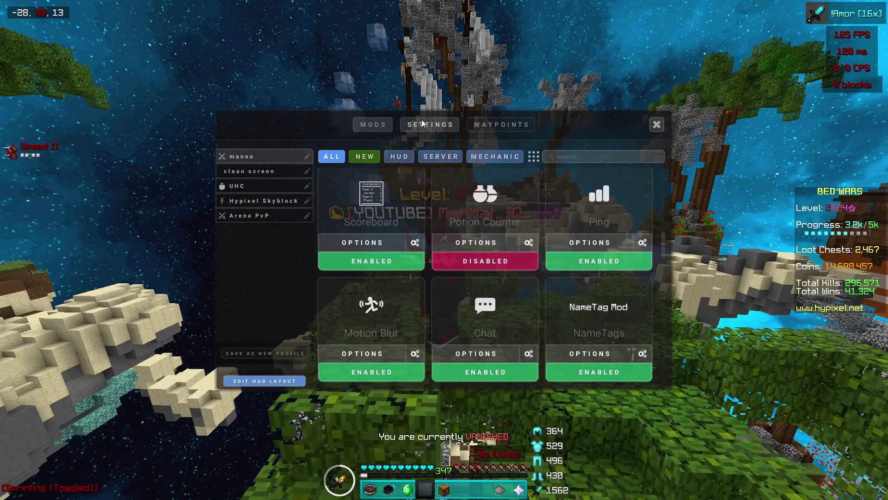
left_click(421, 124)
scroll(440, 234, "down", 1)
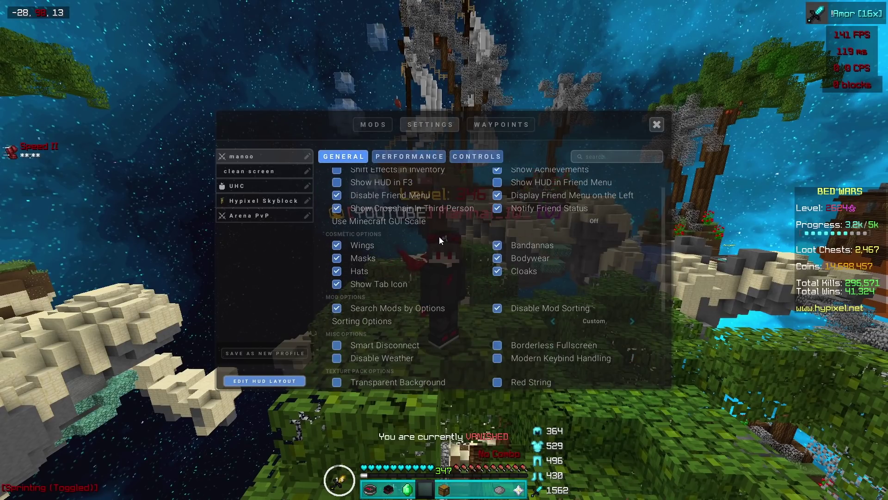
scroll(438, 248, "down", 3)
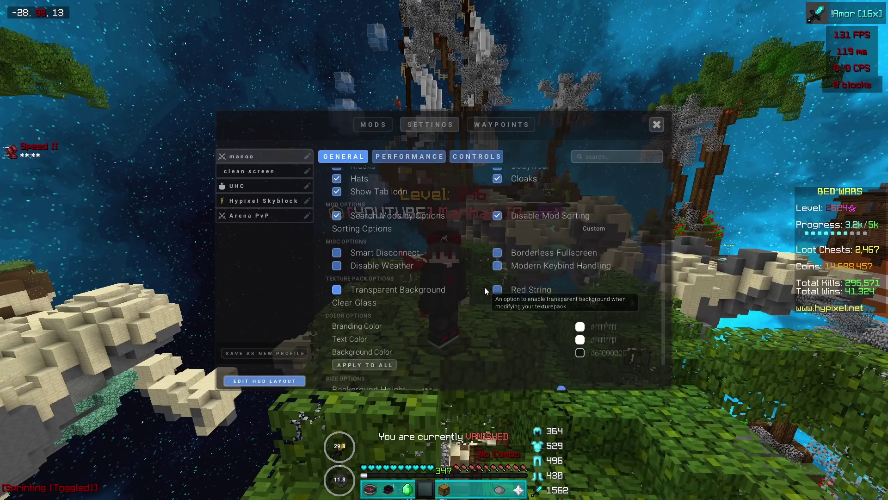
scroll(481, 295, "down", 1)
scroll(473, 303, "down", 1)
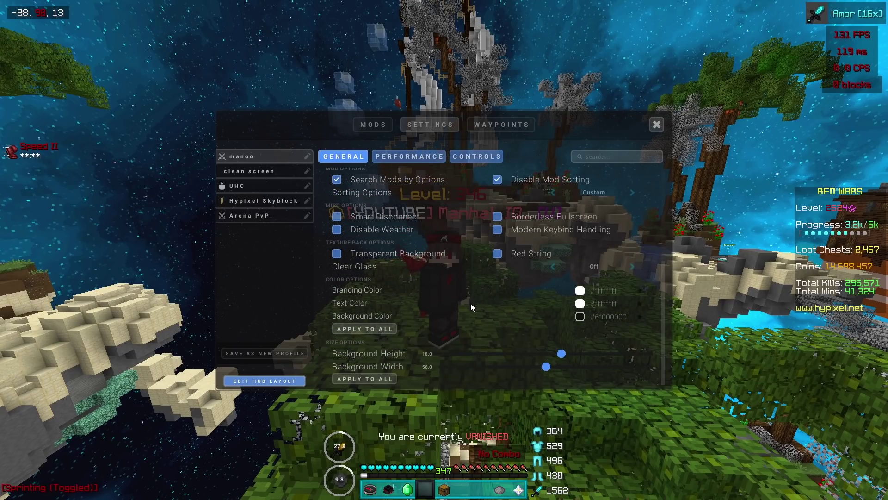
left_click(408, 156)
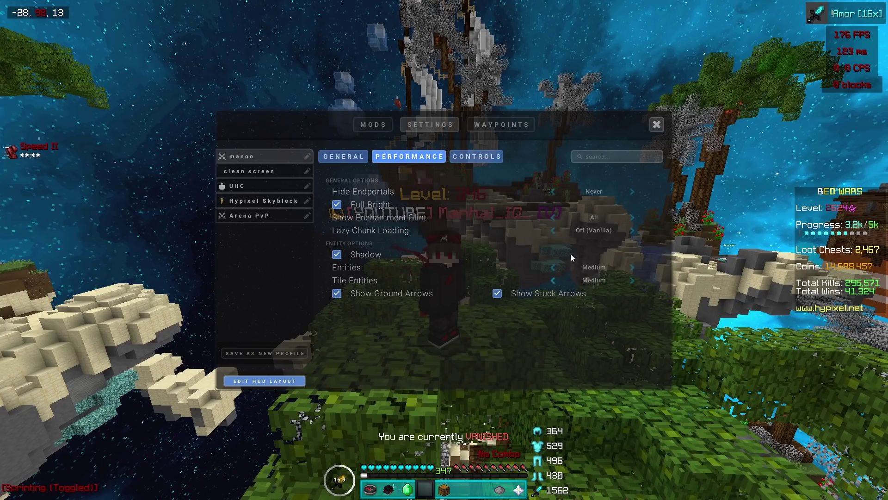
left_click(465, 156)
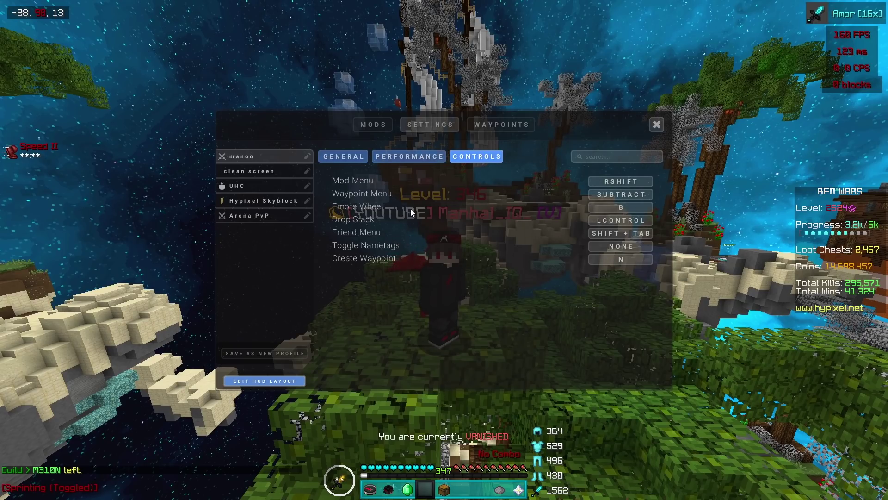
left_click(500, 125)
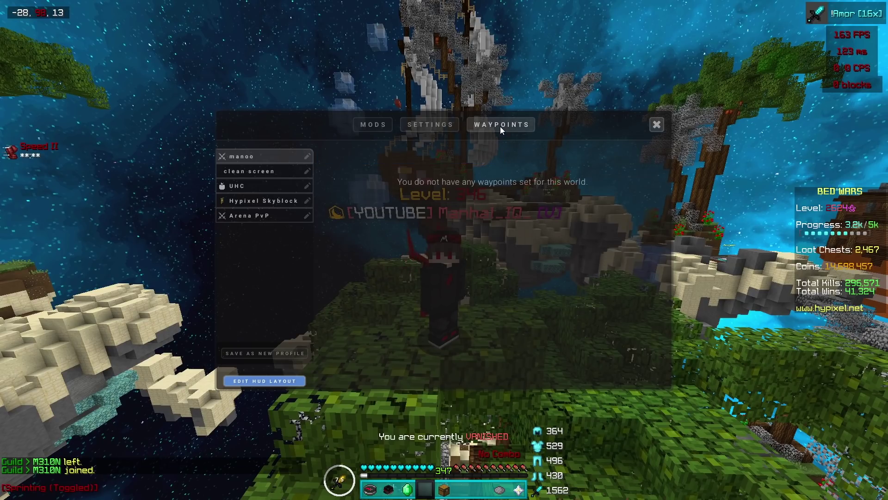
left_click(431, 129)
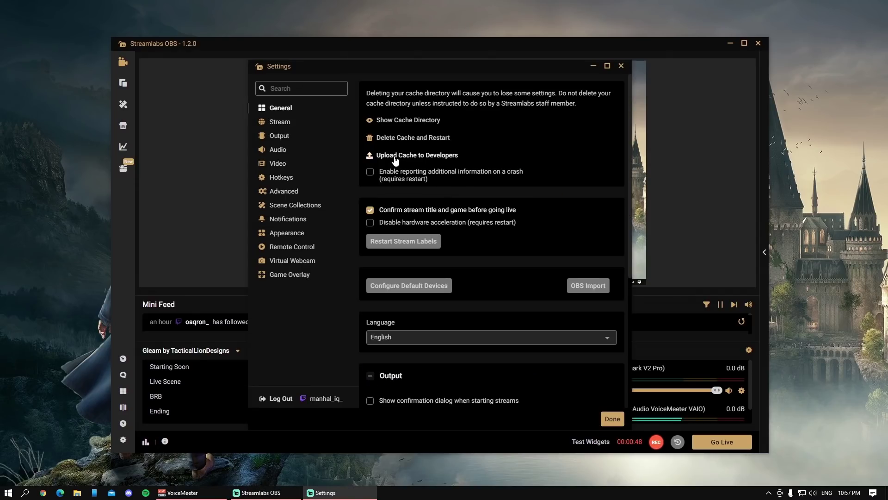
Switch to the Streamlabs OBS settings and examine the General options, including language, output and source alignment snapping.
scroll(443, 188, "down", 5)
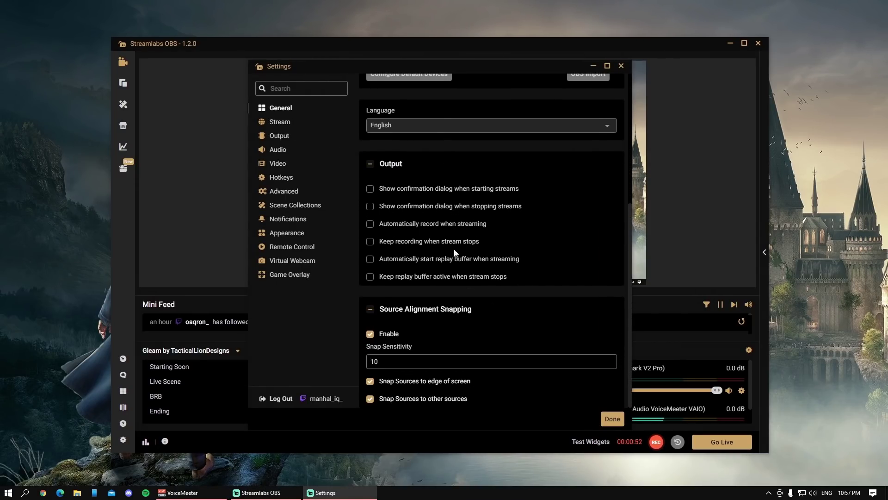
scroll(526, 250, "up", 3)
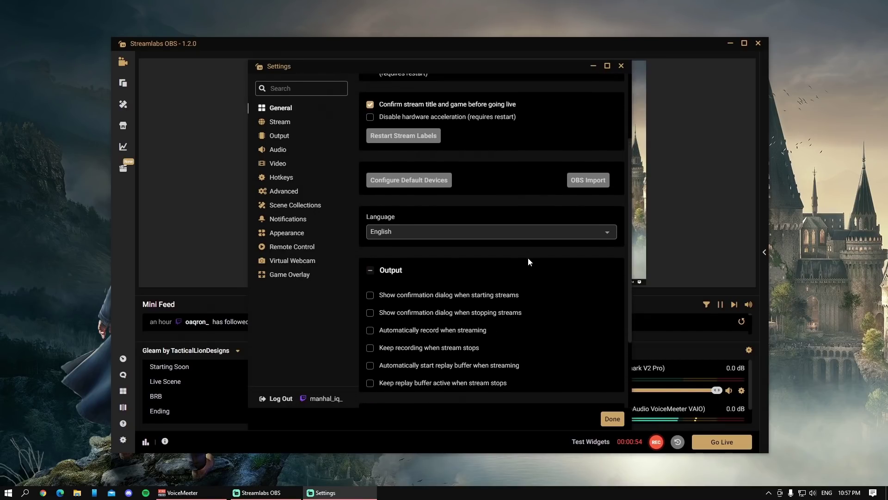
scroll(528, 262, "up", 3)
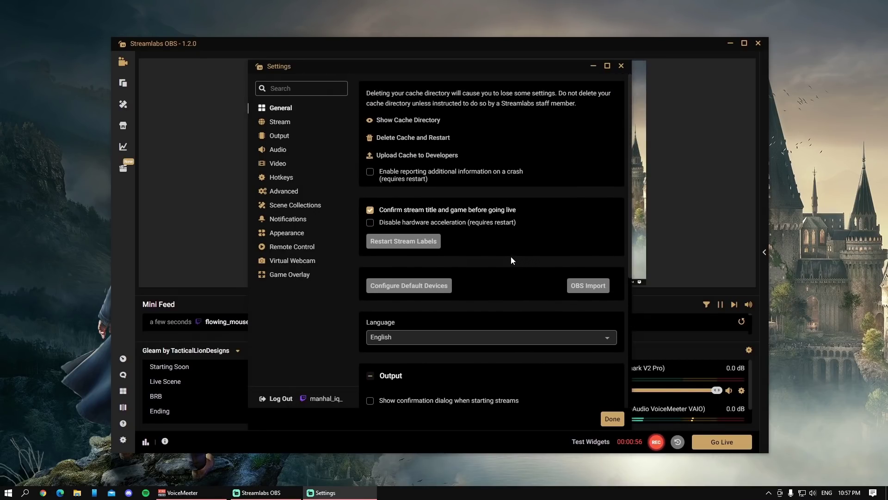
scroll(488, 257, "down", 1)
scroll(482, 261, "down", 3)
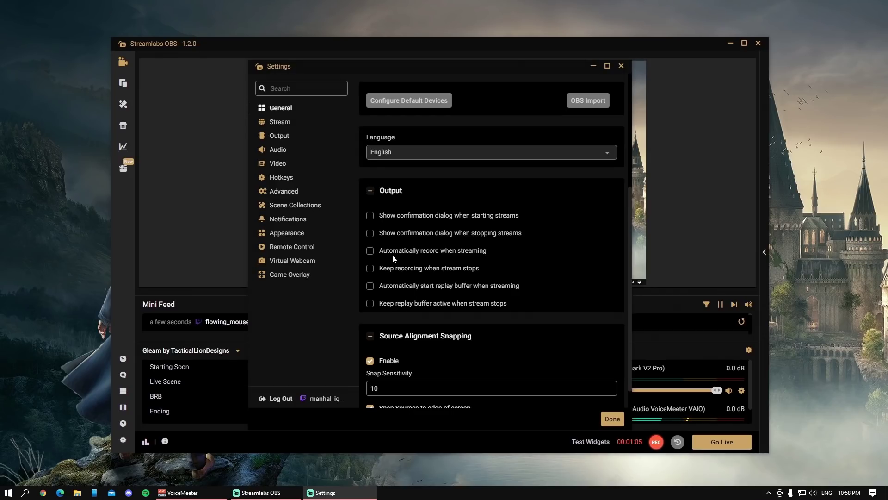
scroll(480, 257, "up", 3)
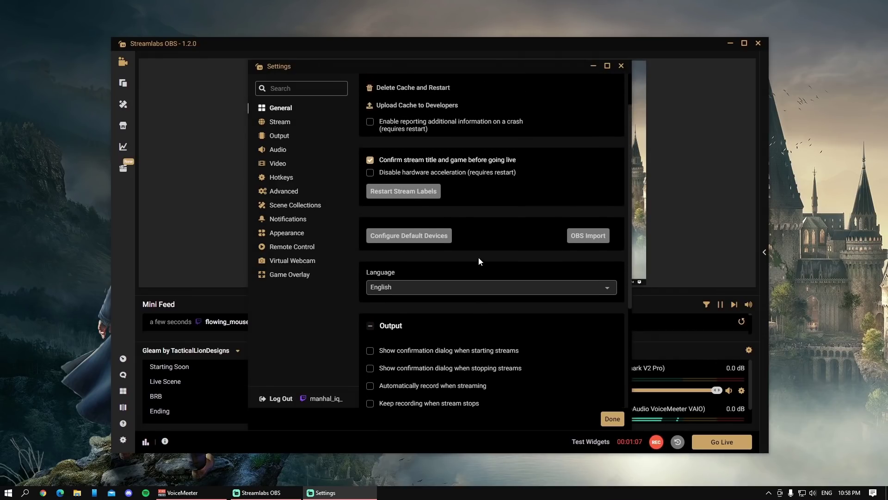
scroll(497, 254, "up", 1)
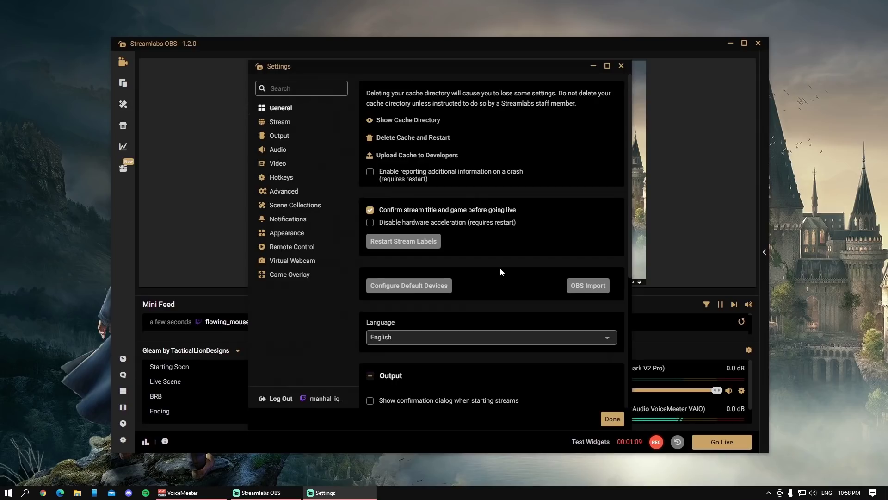
scroll(490, 270, "down", 2)
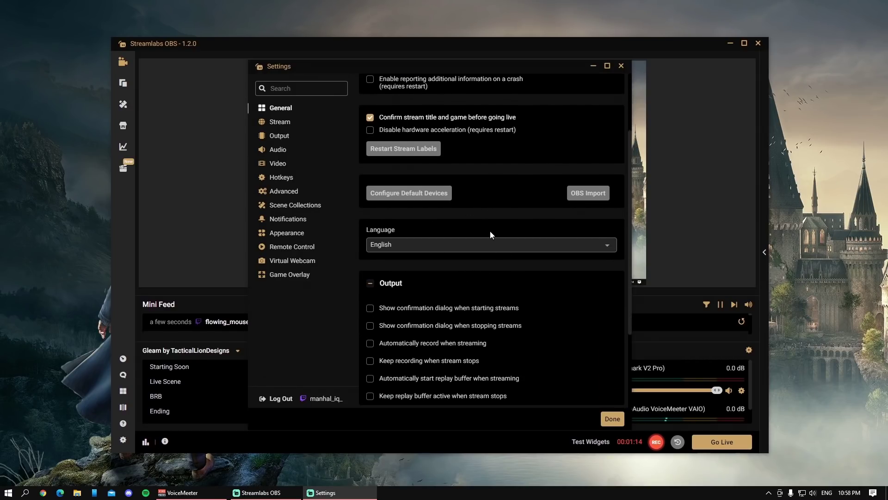
scroll(491, 238, "down", 1)
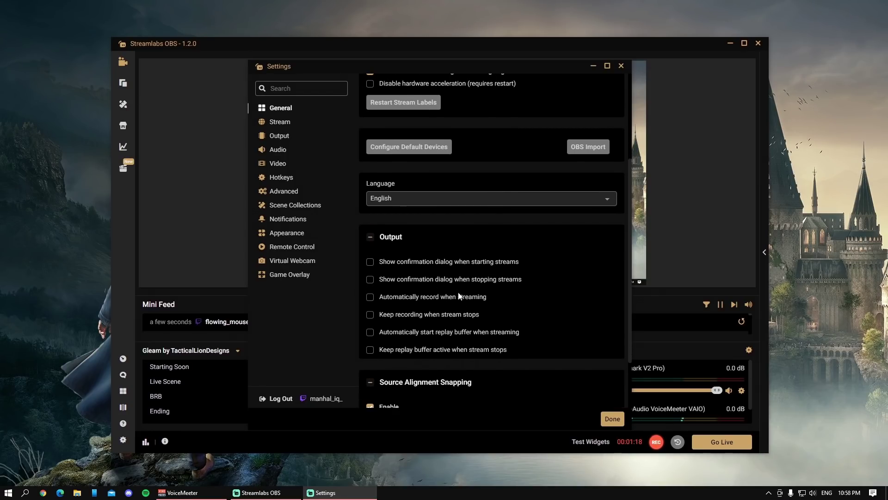
scroll(459, 296, "down", 2)
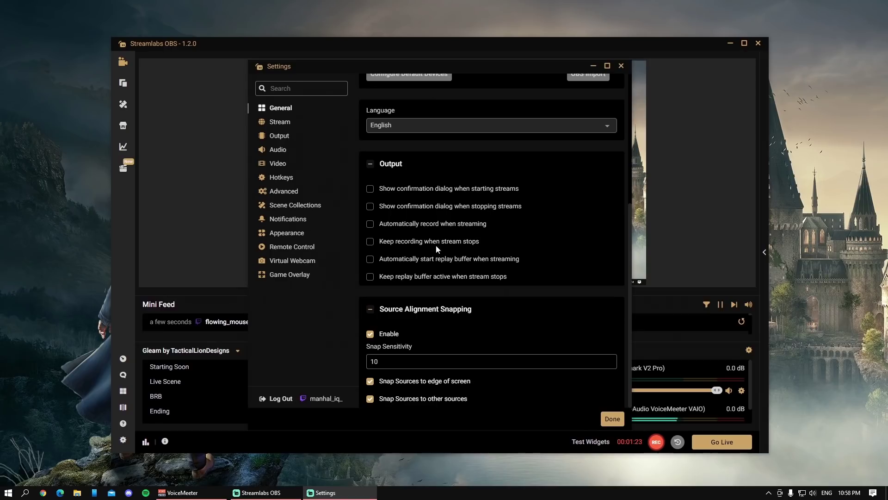
scroll(472, 268, "up", 3)
Examine the streaming output settings, including encoder, rate control, bitrate, keyframe interval and profile.
left_click(279, 135)
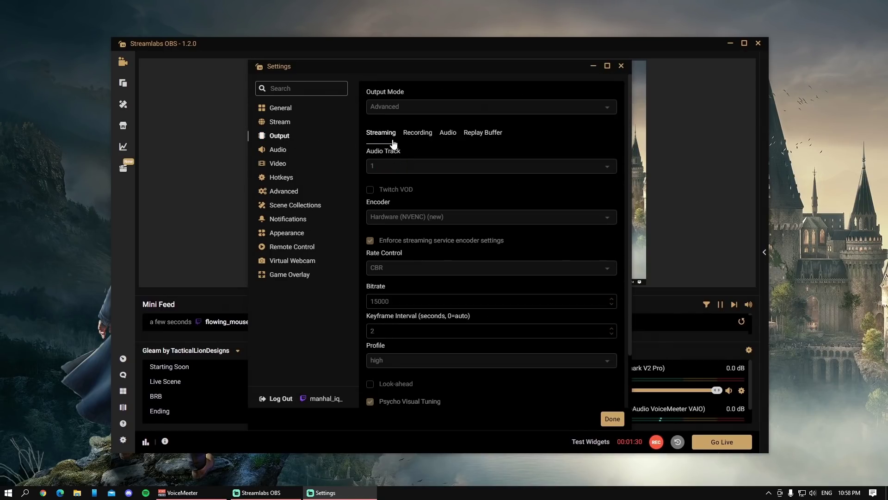
scroll(439, 206, "down", 1)
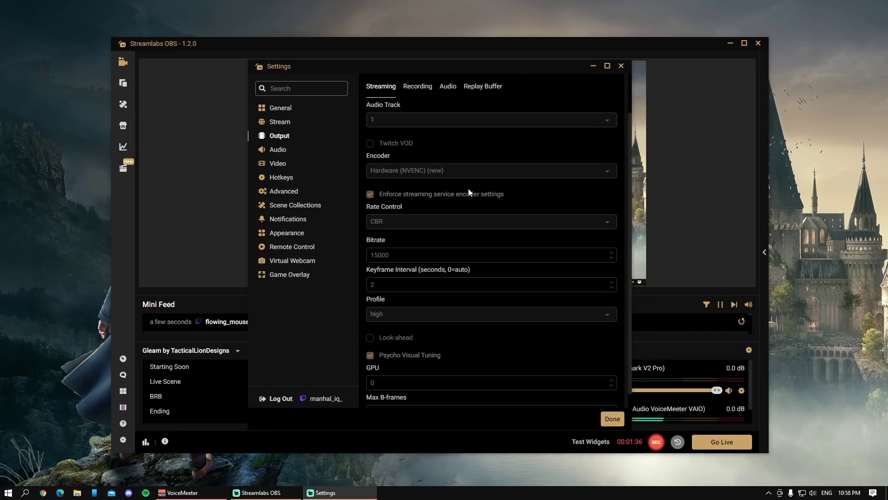
scroll(468, 188, "down", 1)
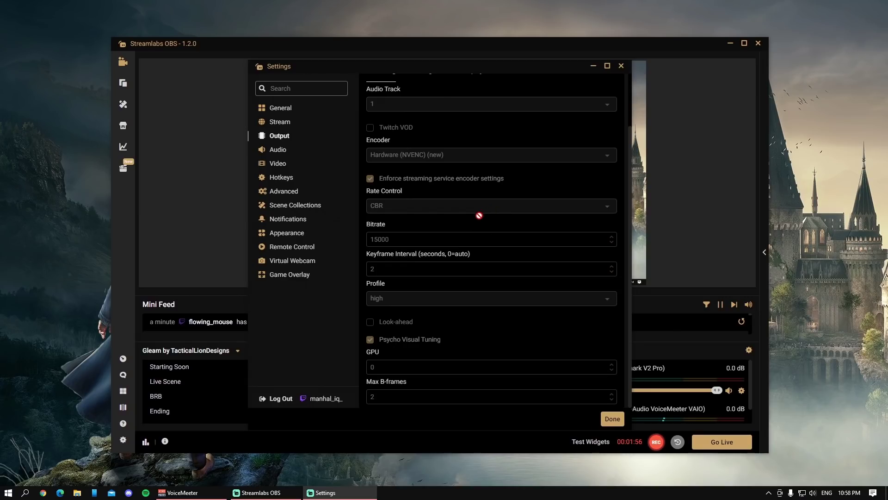
scroll(478, 212, "up", 1)
scroll(468, 222, "up", 1)
scroll(416, 208, "up", 1)
Examine the recording output settings, including recording path, format, encoder, bitrate and preset.
left_click(419, 134)
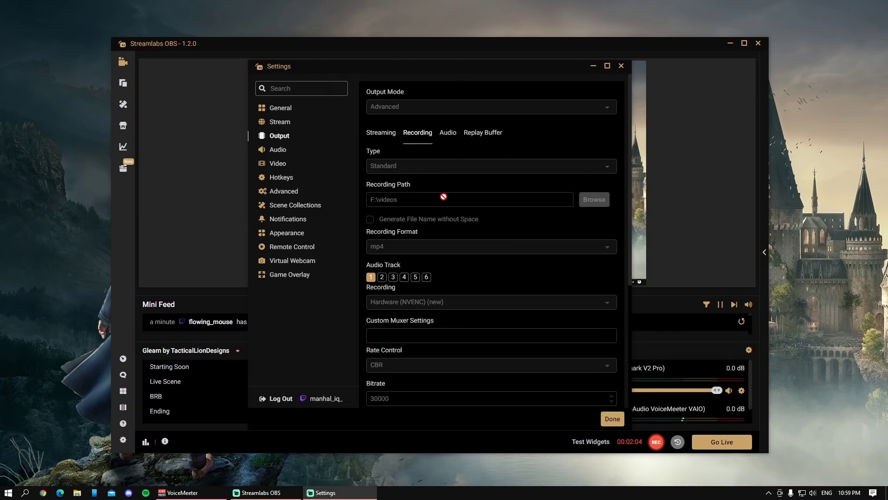
scroll(450, 220, "down", 1)
scroll(404, 278, "down", 2)
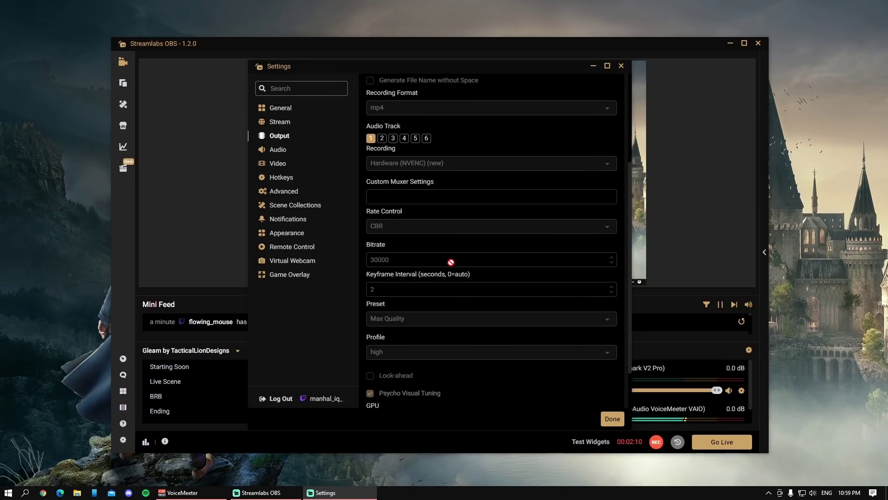
scroll(445, 270, "down", 1)
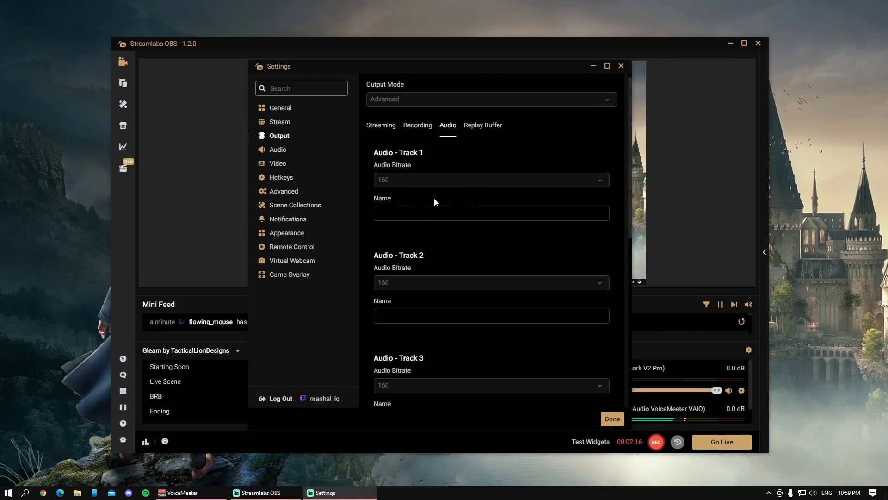
Examine the audio bitrate of output tracks 1 to 6 and the replay buffer settings.
scroll(442, 248, "down", 3)
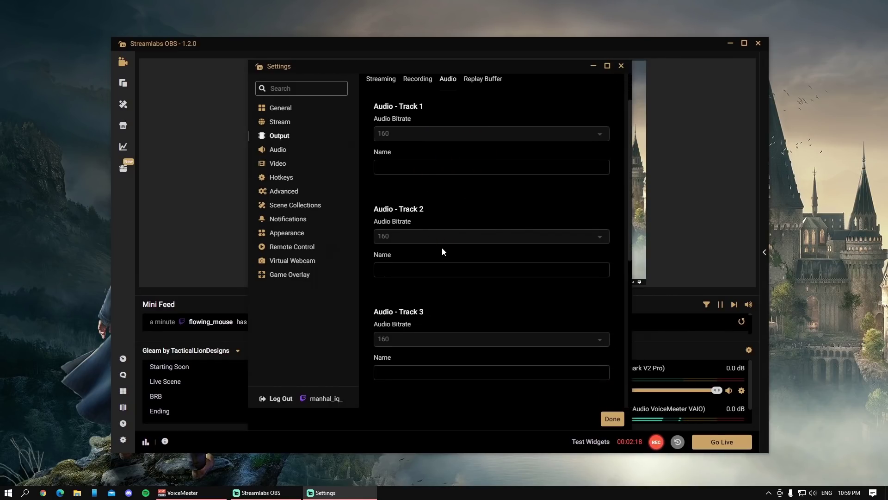
scroll(443, 248, "down", 5)
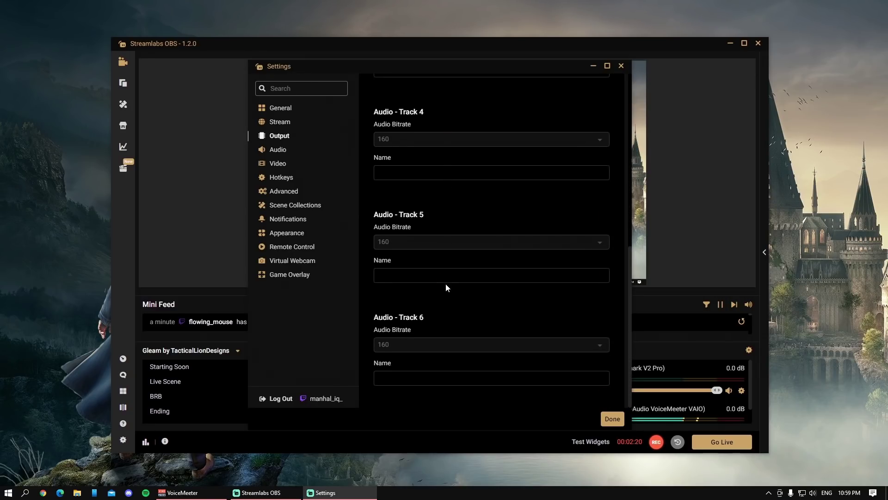
scroll(445, 283, "up", 3)
scroll(451, 290, "up", 5)
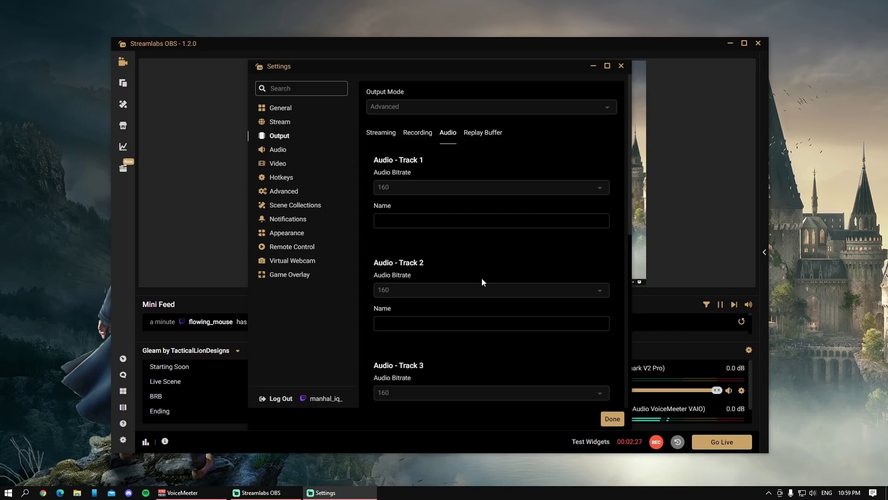
scroll(417, 289, "down", 1)
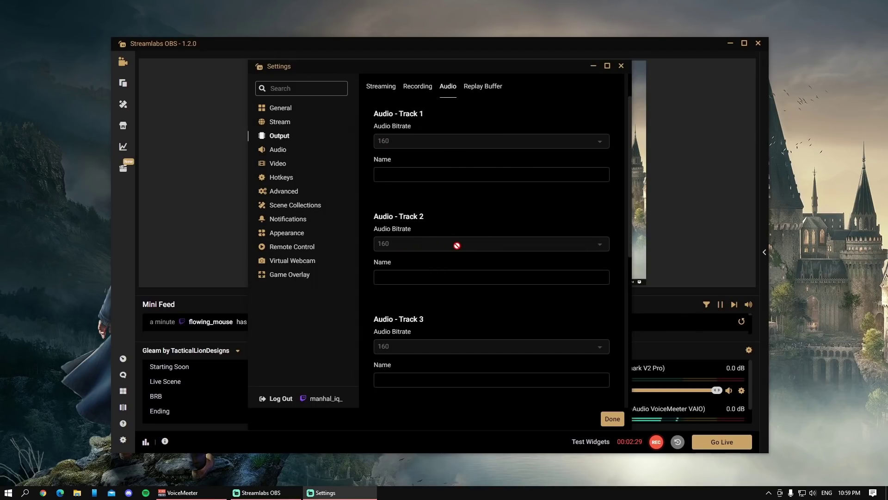
scroll(435, 268, "down", 1)
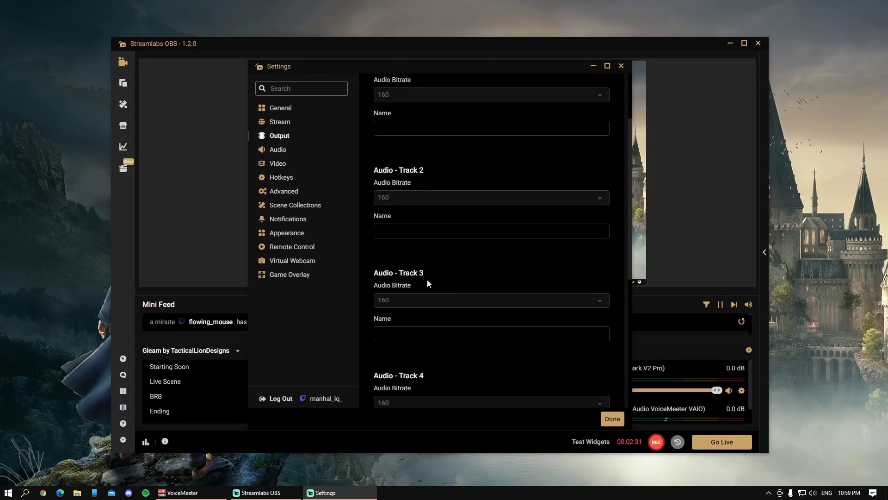
scroll(514, 276, "up", 2)
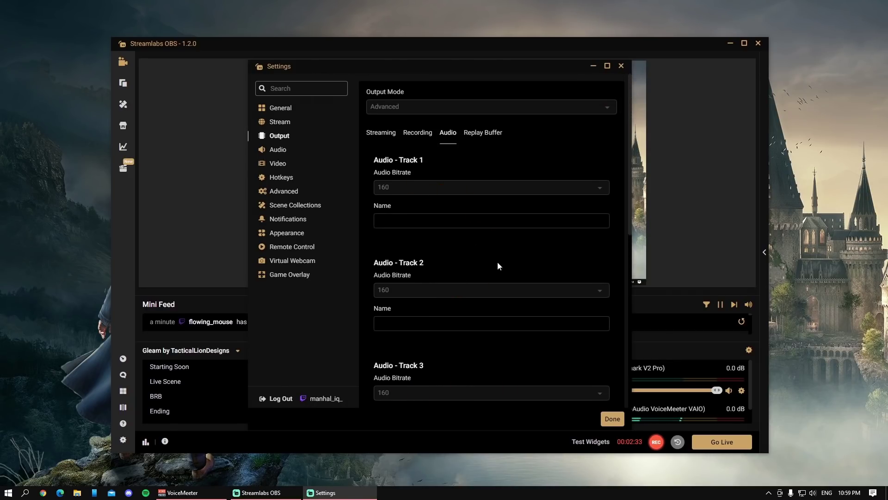
scroll(478, 284, "down", 3)
scroll(504, 281, "up", 3)
left_click(487, 137)
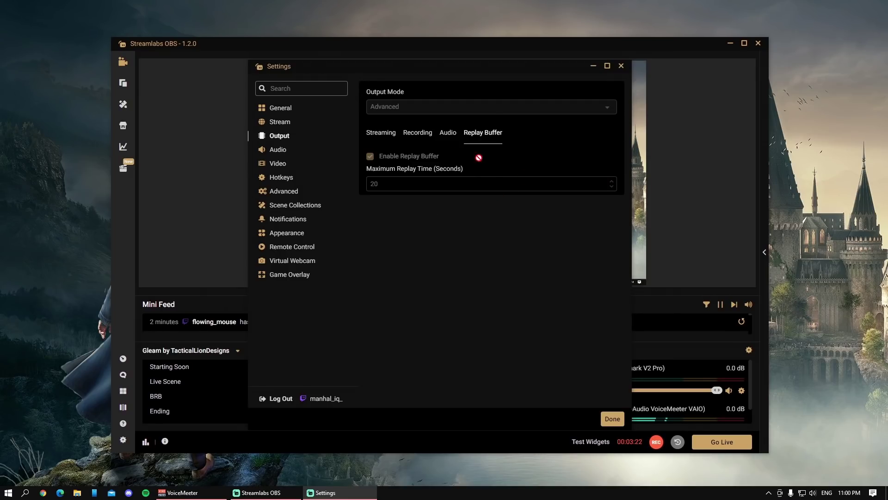
Examine the audio sample rate, channels and device settings, and the video resolution, downscale filter and FPS settings.
left_click(278, 149)
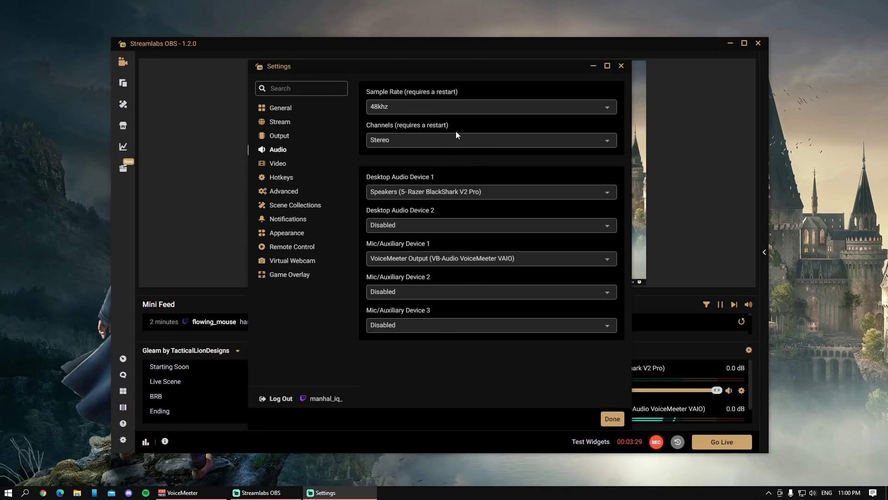
left_click(278, 164)
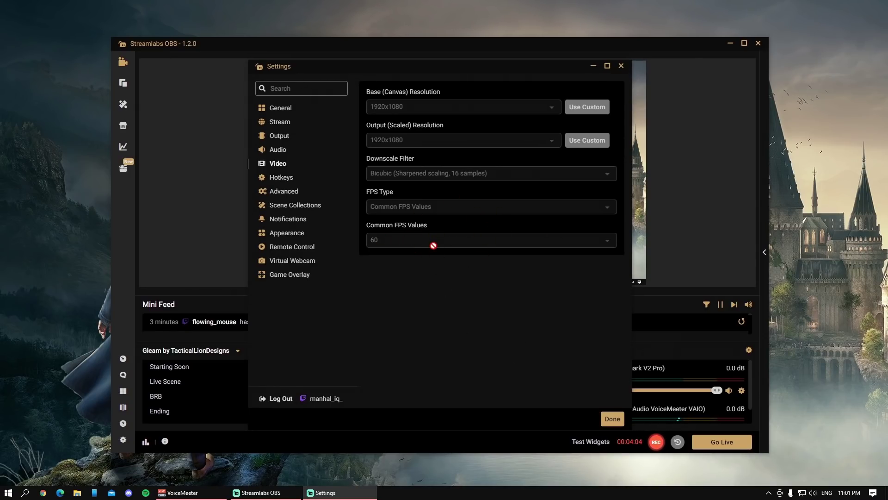
Examine the hotkey settings for streaming, recording, studio mode and replay, plus those of the individual scenes and sources.
left_click(283, 178)
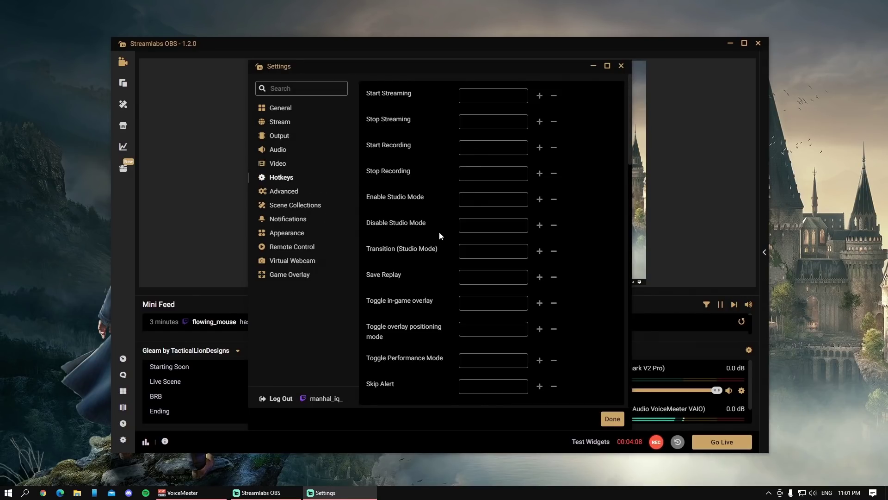
scroll(439, 263, "down", 1)
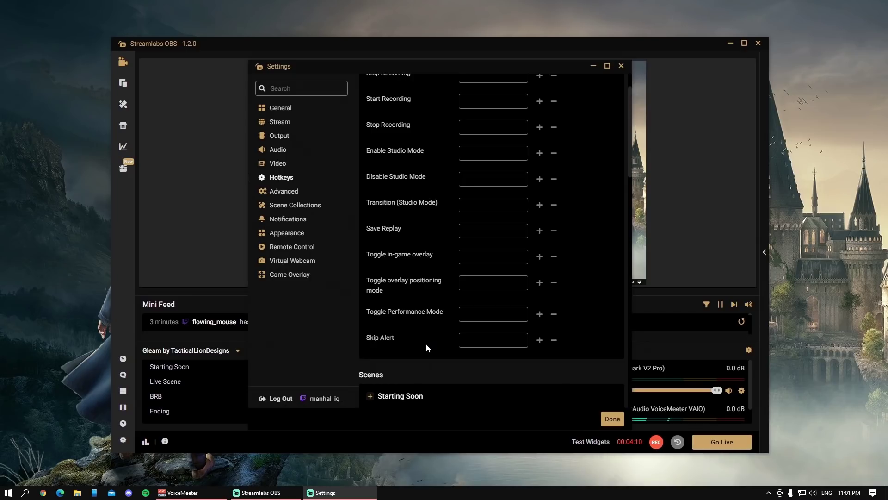
scroll(426, 343, "down", 6)
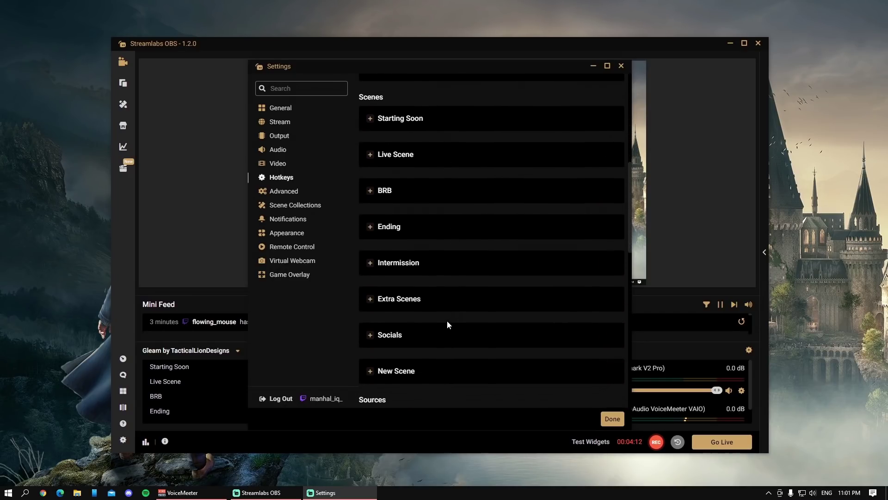
scroll(447, 324, "down", 8)
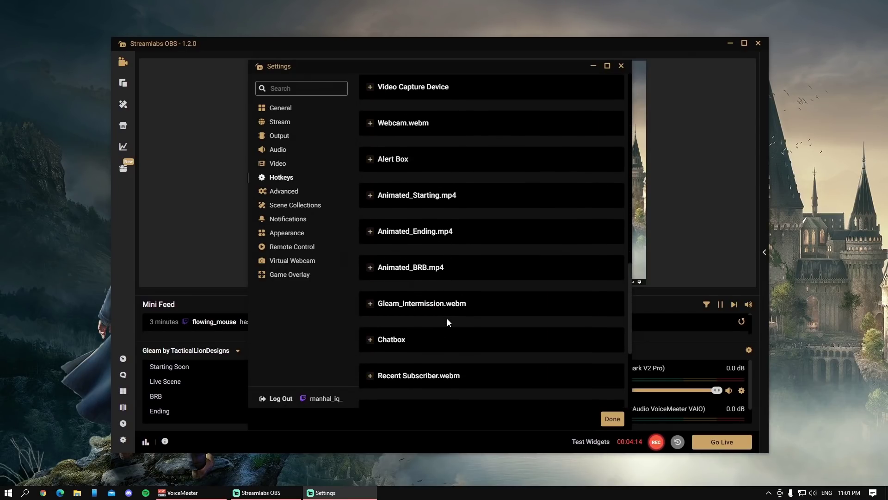
scroll(447, 317, "down", 2)
scroll(426, 162, "up", 12)
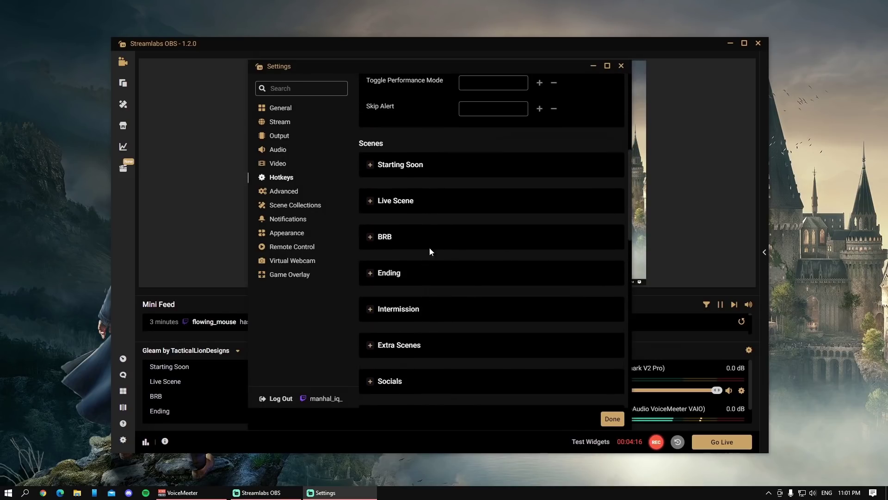
scroll(429, 252, "up", 6)
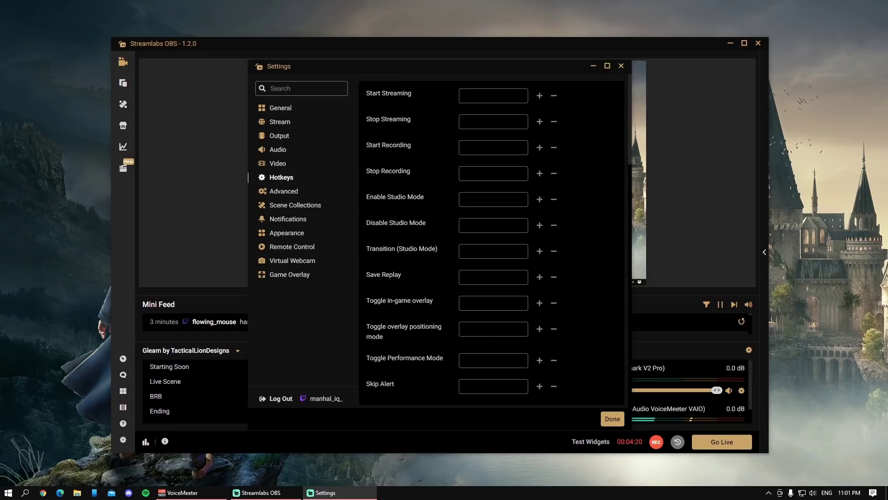
scroll(482, 309, "down", 1)
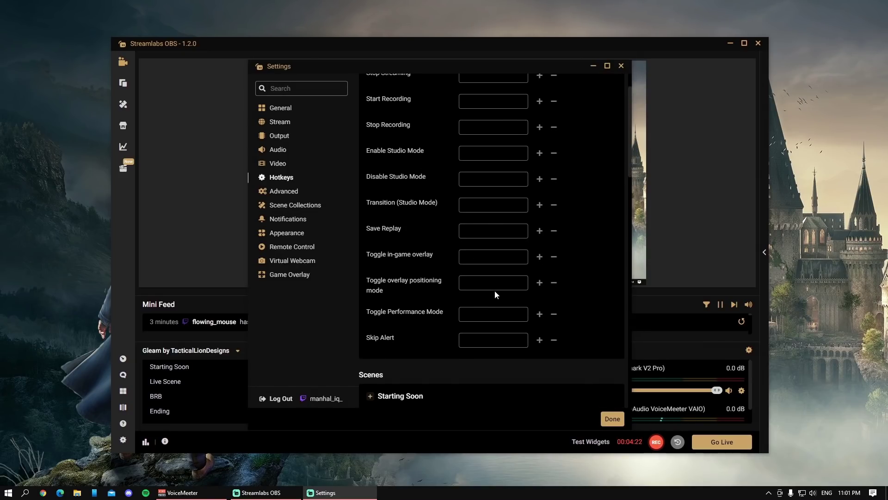
Examine the Advanced settings, including process priority, video color format, audio monitoring, recording filename, replay buffer, reconnect and network options.
left_click(282, 195)
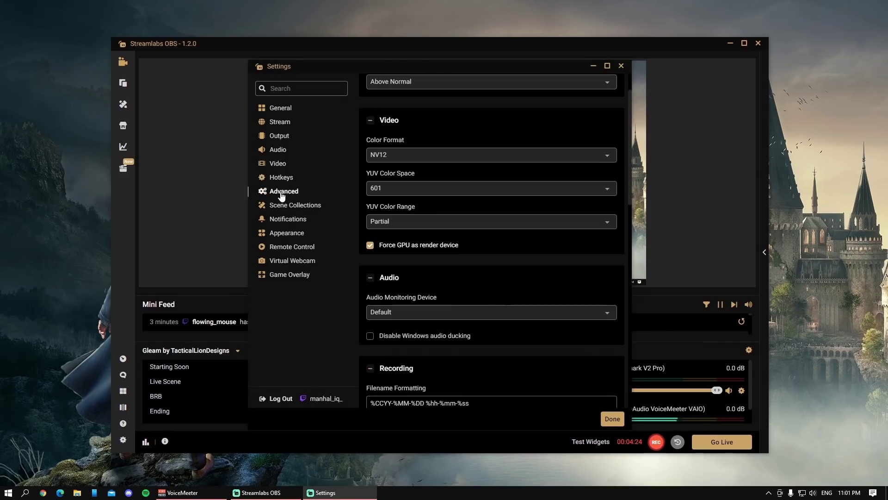
scroll(440, 234, "down", 4)
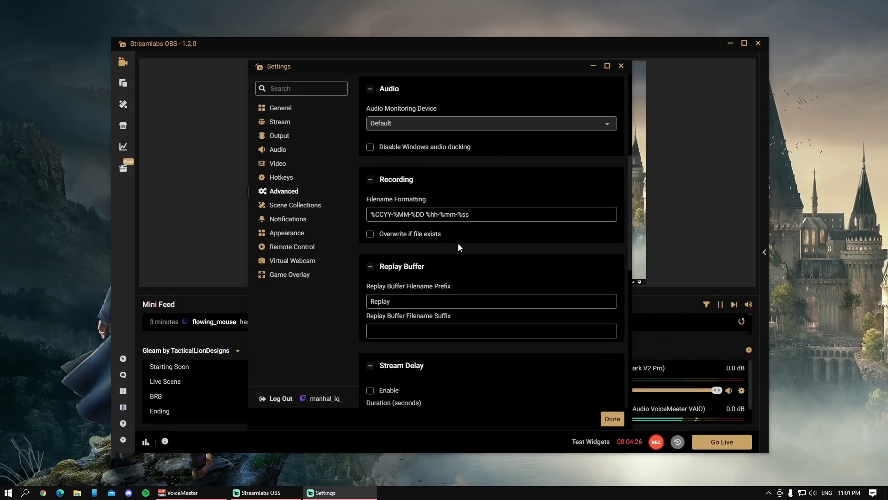
scroll(459, 247, "down", 8)
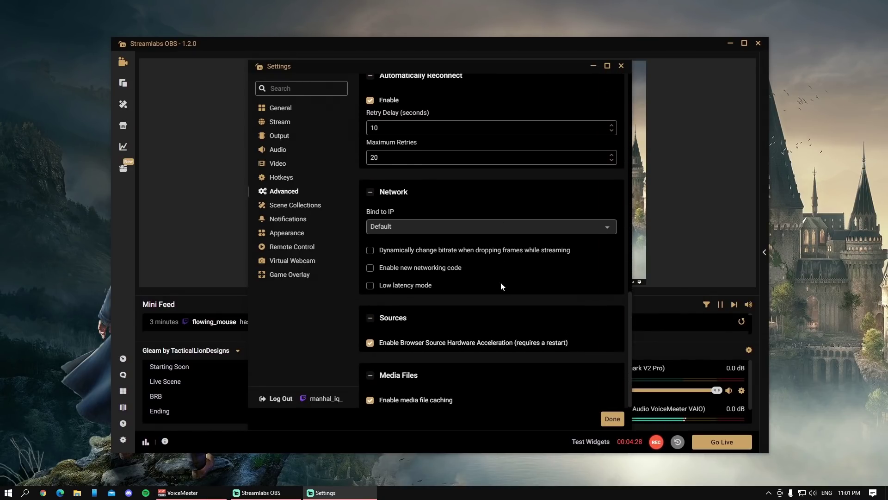
scroll(501, 293, "up", 9)
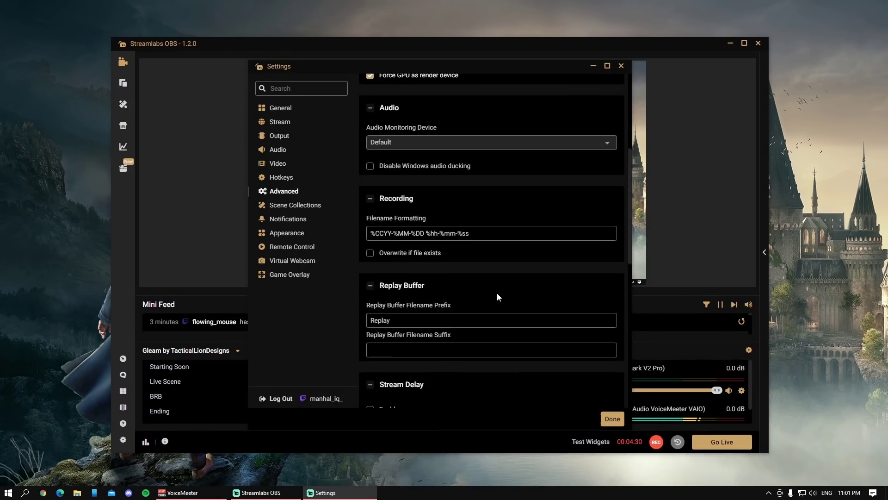
scroll(497, 297, "up", 4)
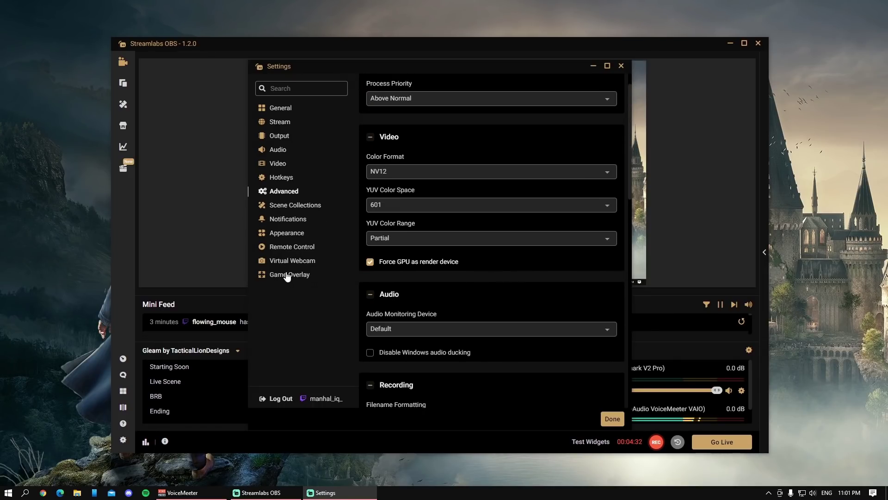